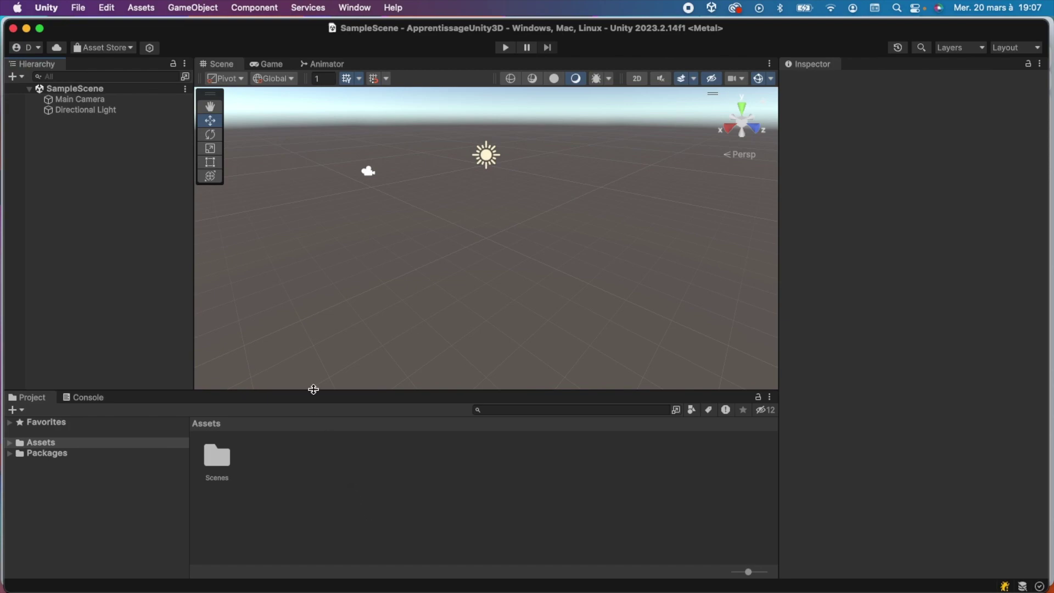
- In the External Tools preferences, select Visual Studio for Mac [8.10.25] as the External Script Editor and close the preferences
left_click(53, 14)
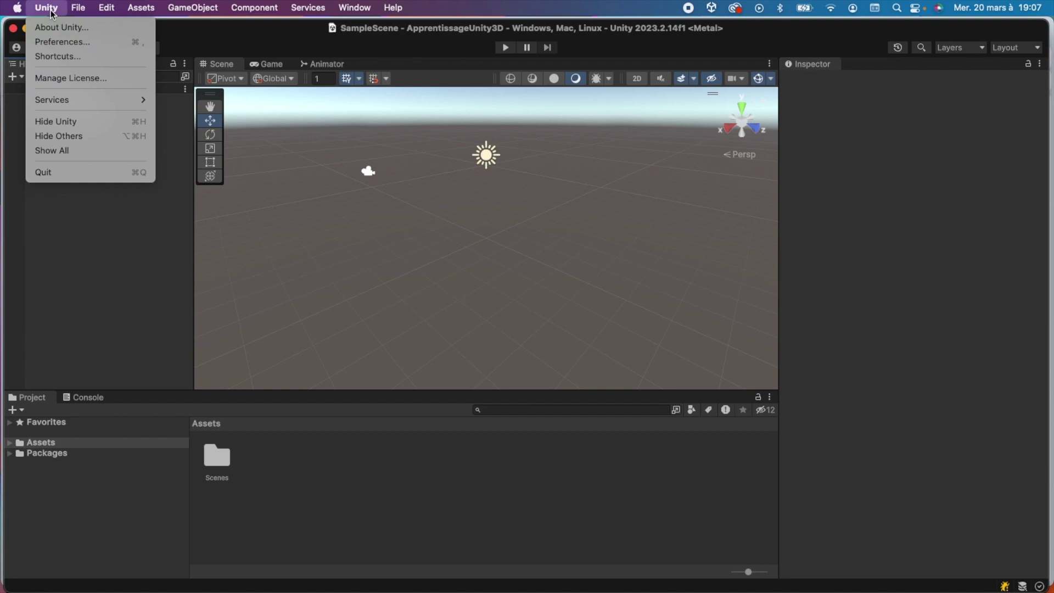
left_click(65, 42)
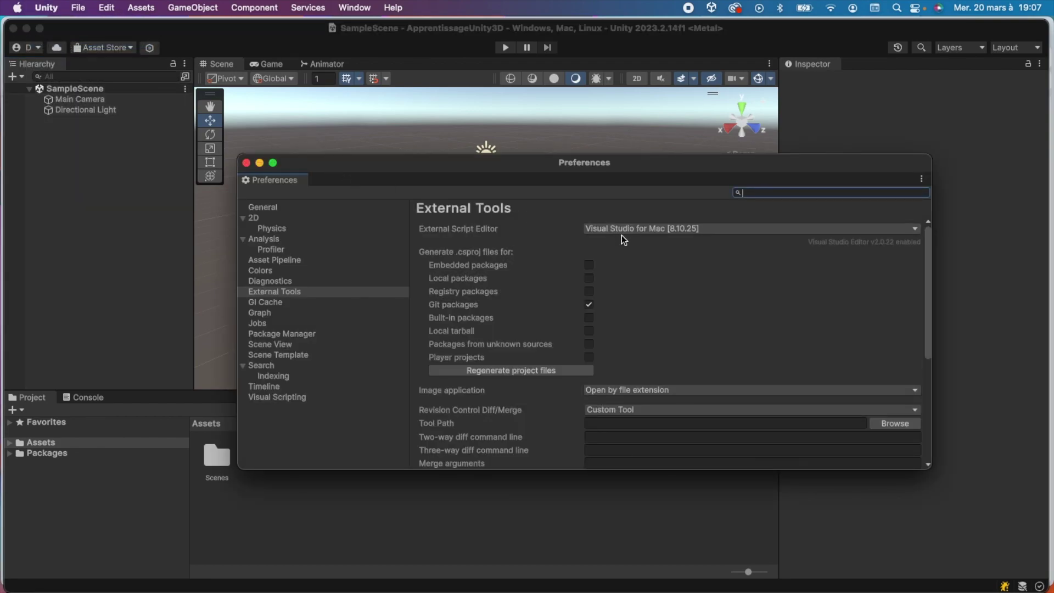
left_click(275, 295)
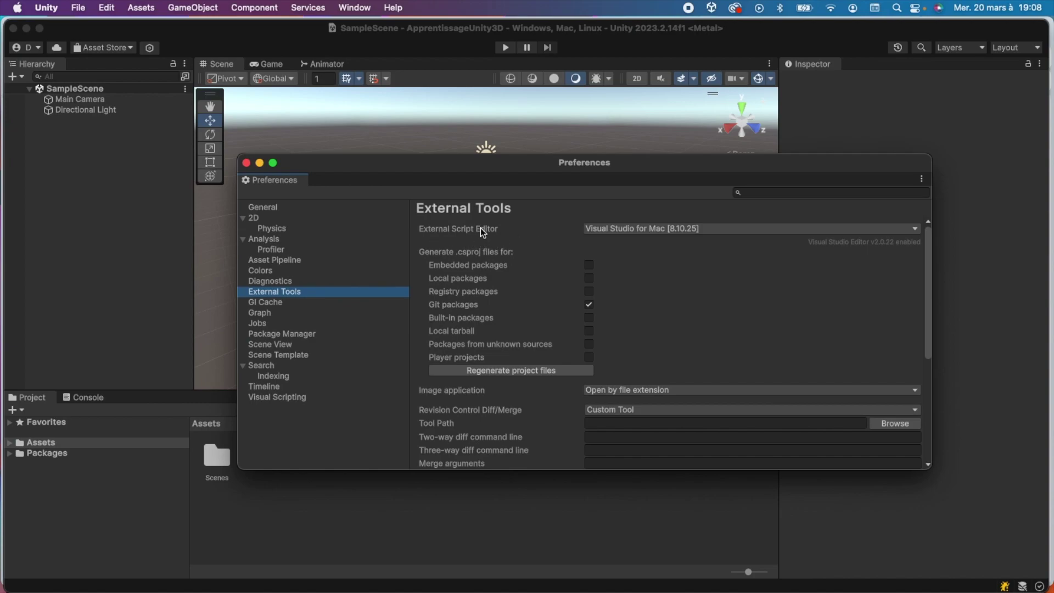
left_click(684, 229)
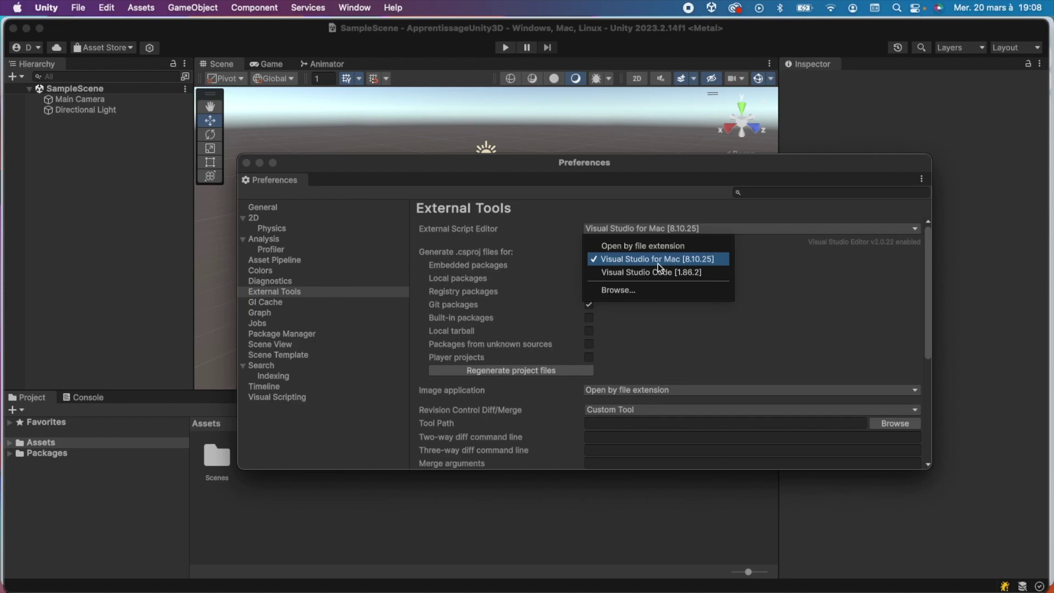
left_click(766, 266)
left_click(688, 237)
left_click(700, 260)
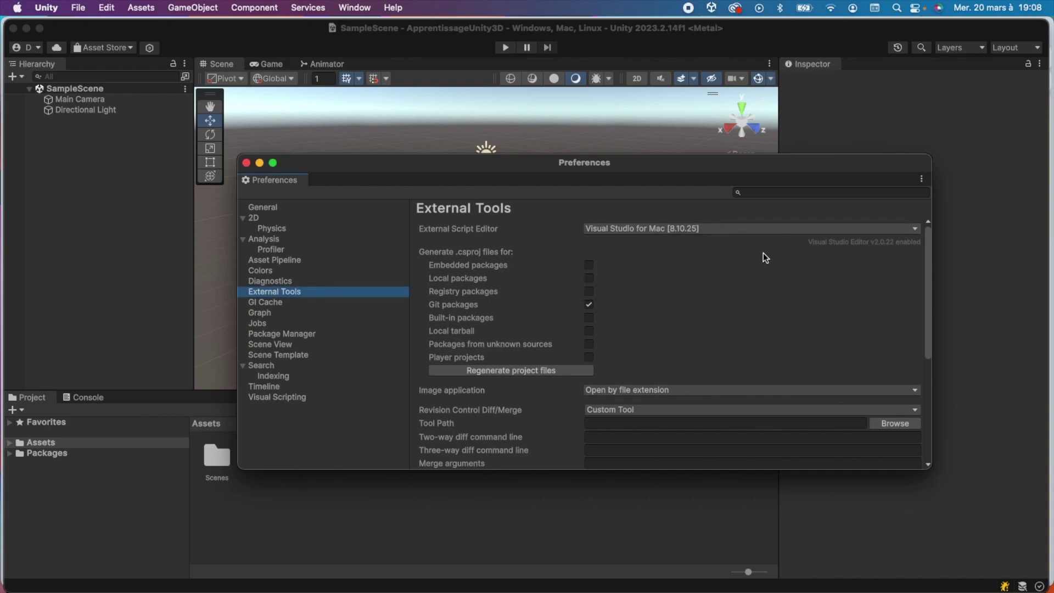
left_click(246, 163)
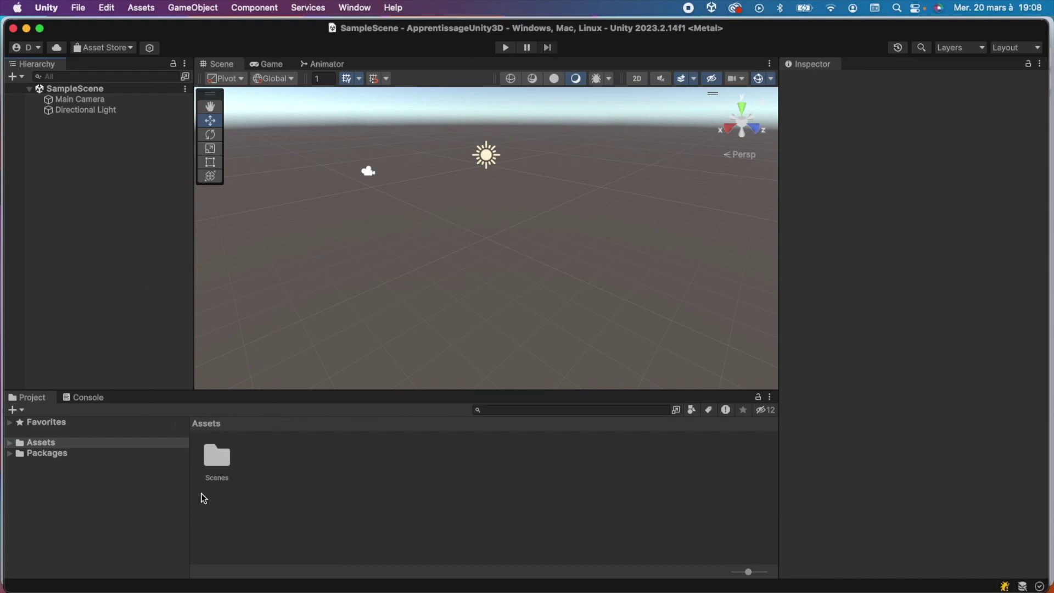
- Open the C# project from the Assets folder in Visual Studio and reposition its window
right_click(206, 506)
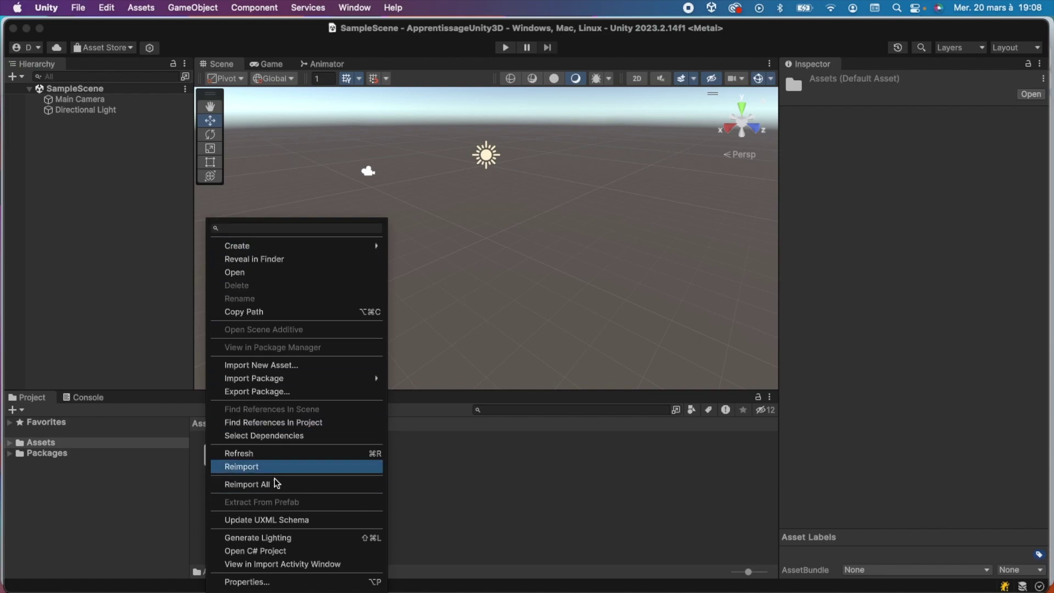
left_click(207, 485)
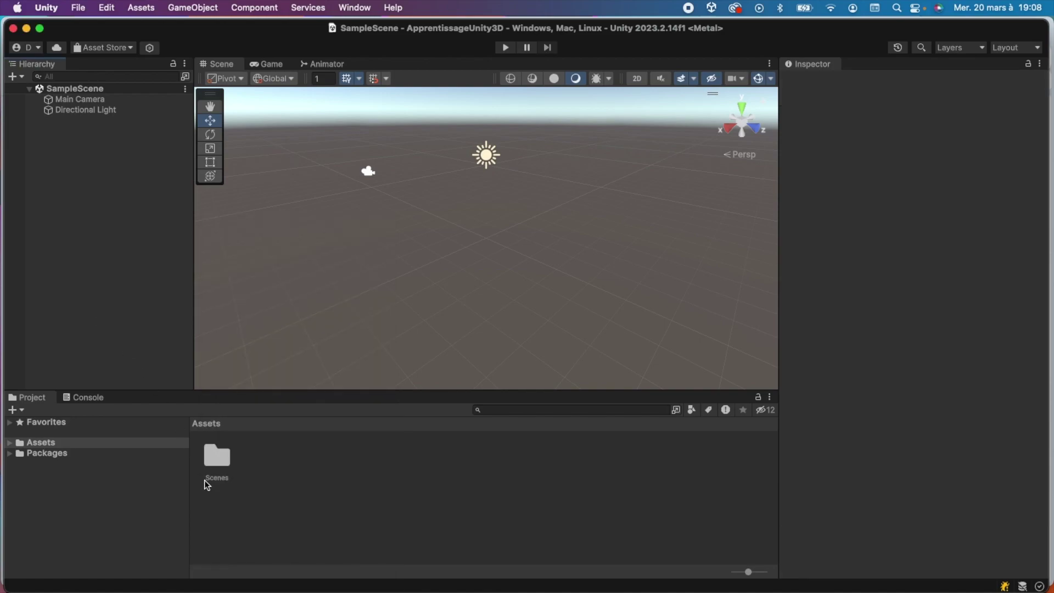
right_click(214, 512)
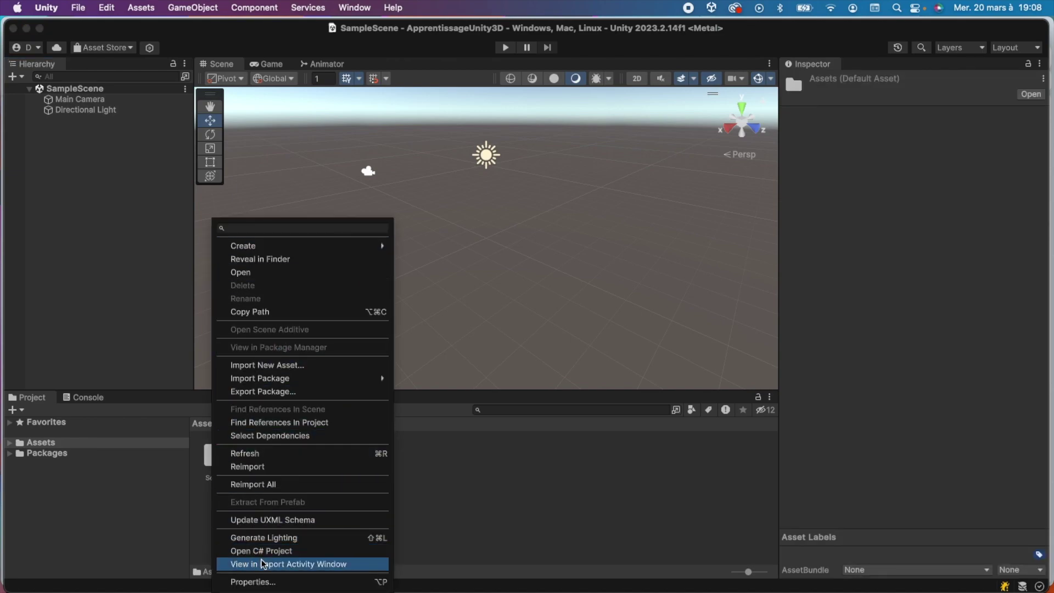
left_click(302, 551)
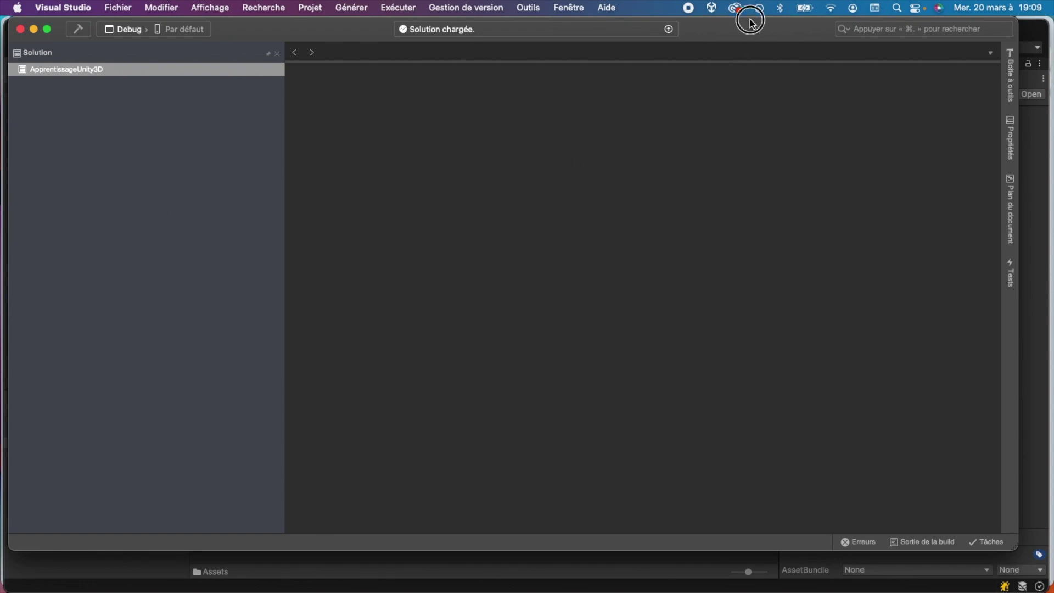
mouse_move(748, 31)
left_mouse_down()
mouse_move(733, 53)
mouse_move(750, 42)
left_mouse_up()
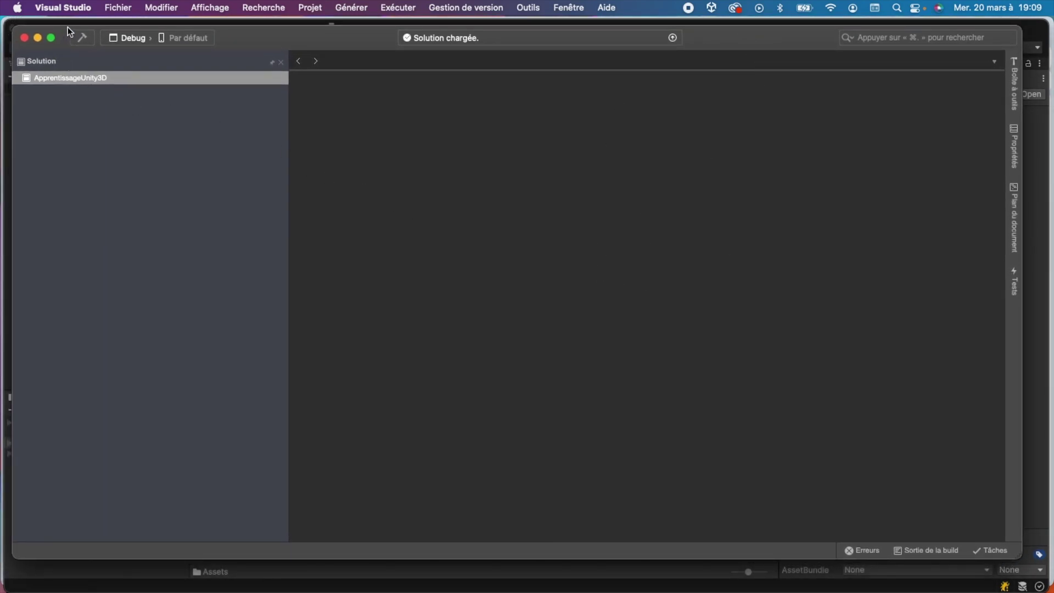
- Search the installed Visual Studio extensions for "unity", view the details of Visual Studio for Mac Tools for Unity, and close the extension manager
left_click(75, 9)
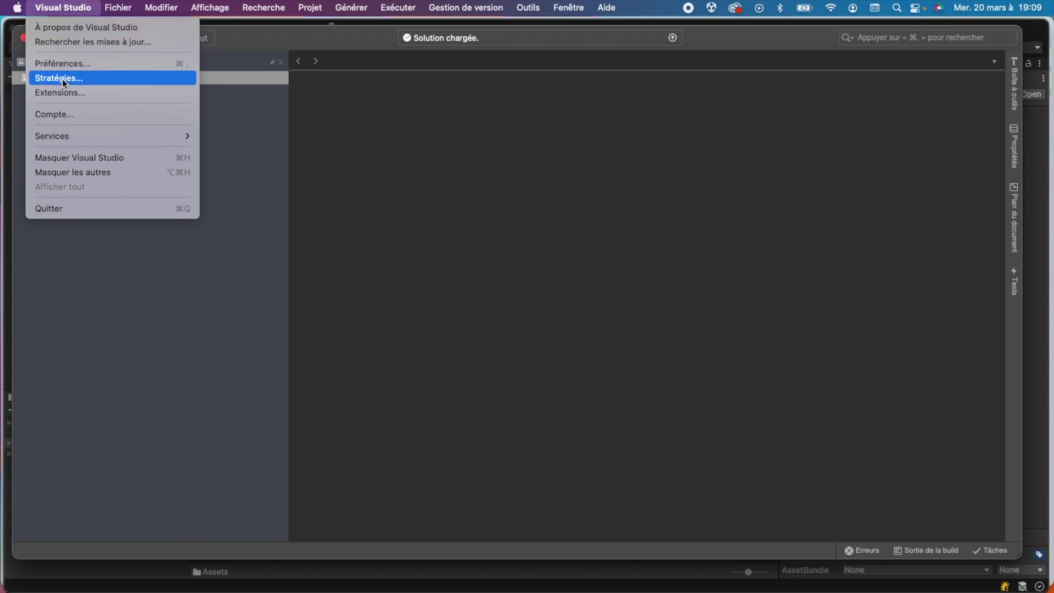
left_click(85, 93)
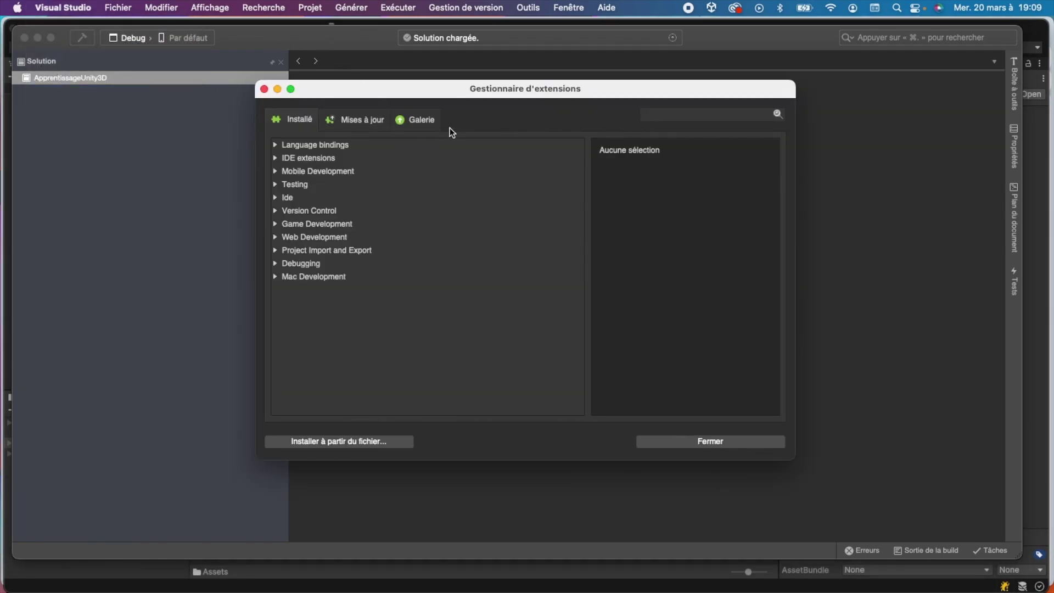
left_click_drag(530, 92, 488, 67)
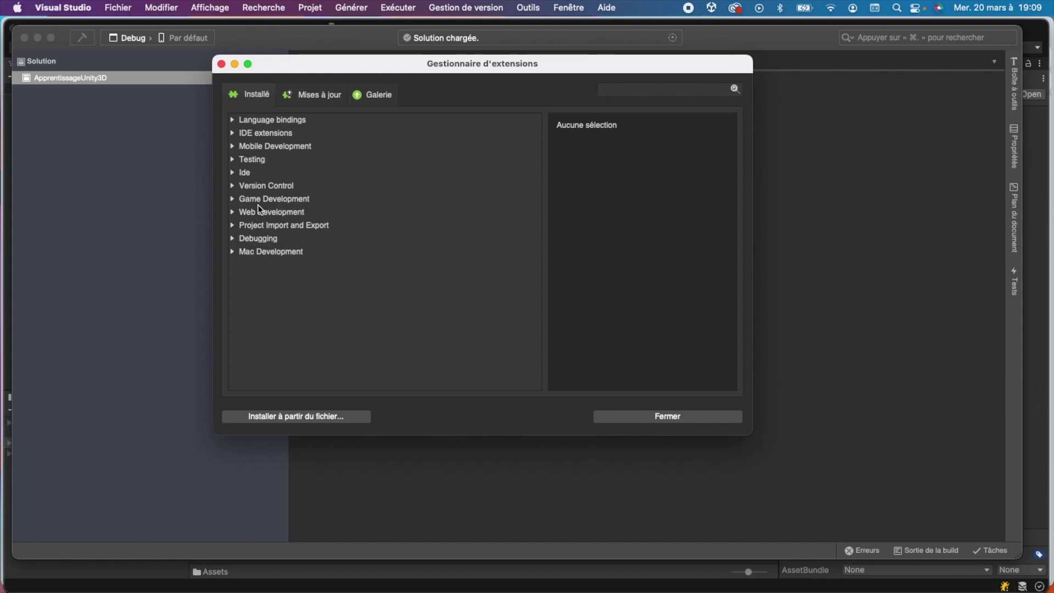
left_click(654, 87)
type("unity")
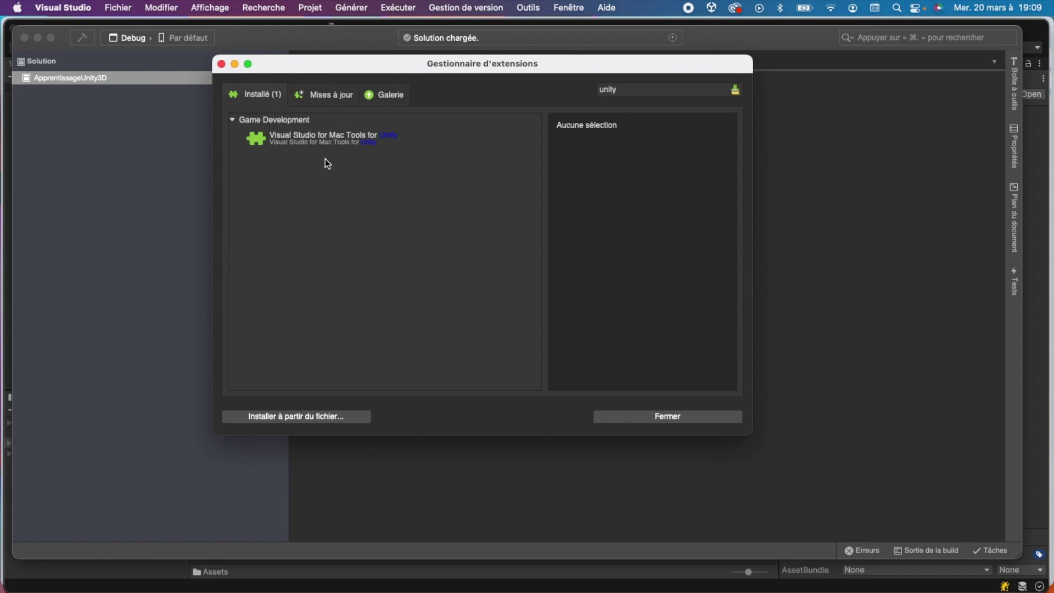
left_click(327, 142)
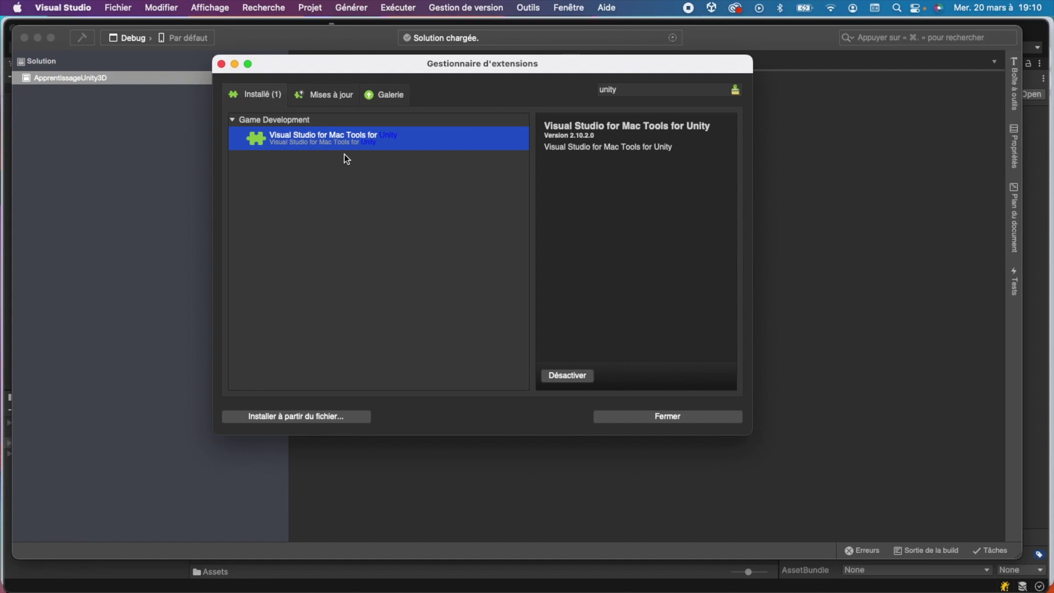
left_click(221, 63)
- Close the ApprentissageUnity3D solution window and the Visual Studio start window to return to Unity
mouse_move(720, 37)
left_mouse_down()
mouse_move(686, 56)
mouse_move(737, 30)
left_mouse_up()
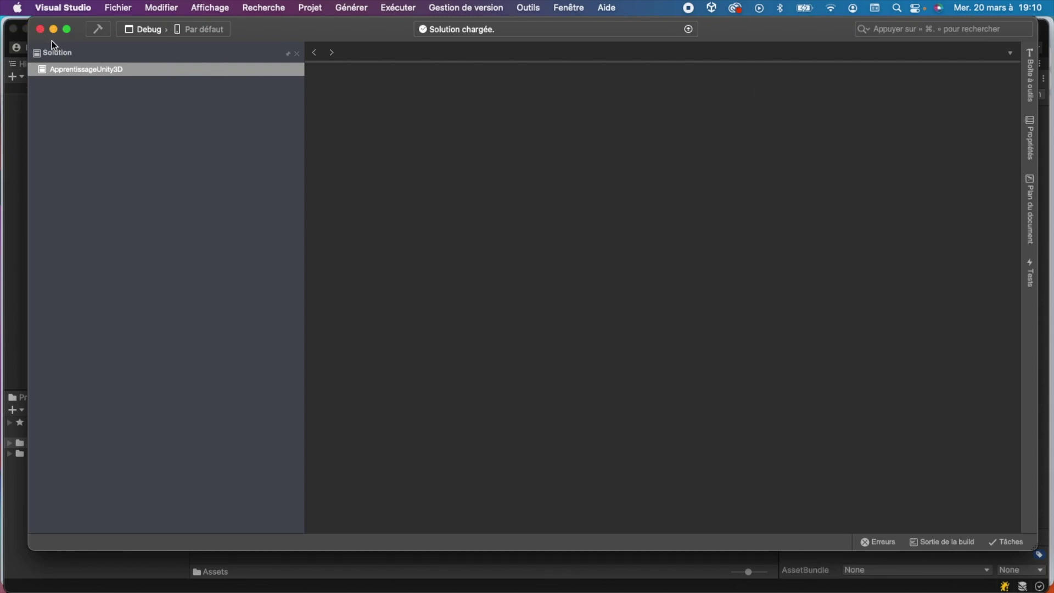
left_click(40, 29)
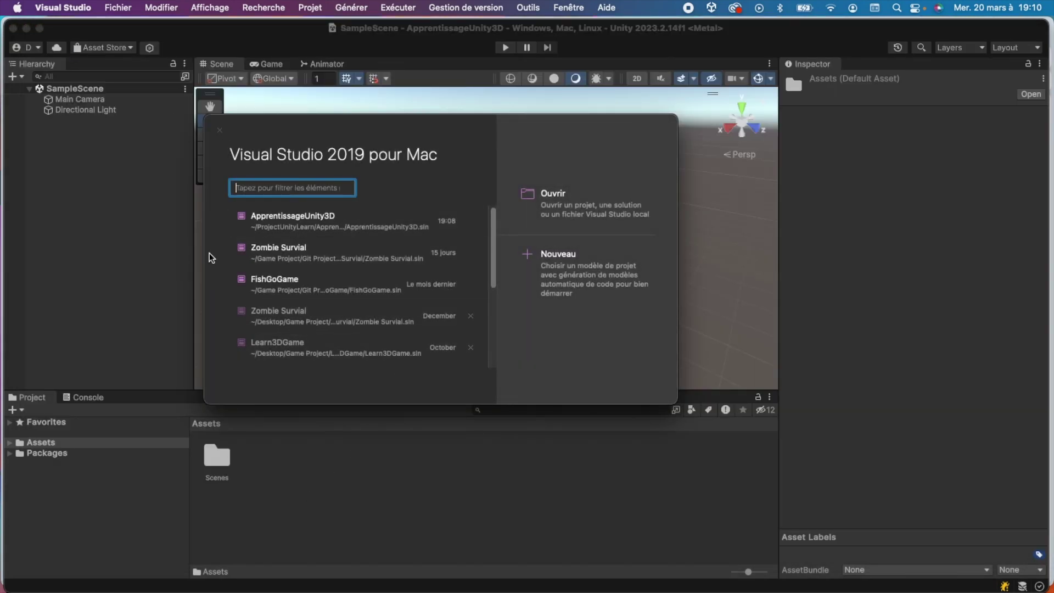
left_click(221, 132)
- Create a new folder named Scripts inside the Assets folder
right_click(219, 516)
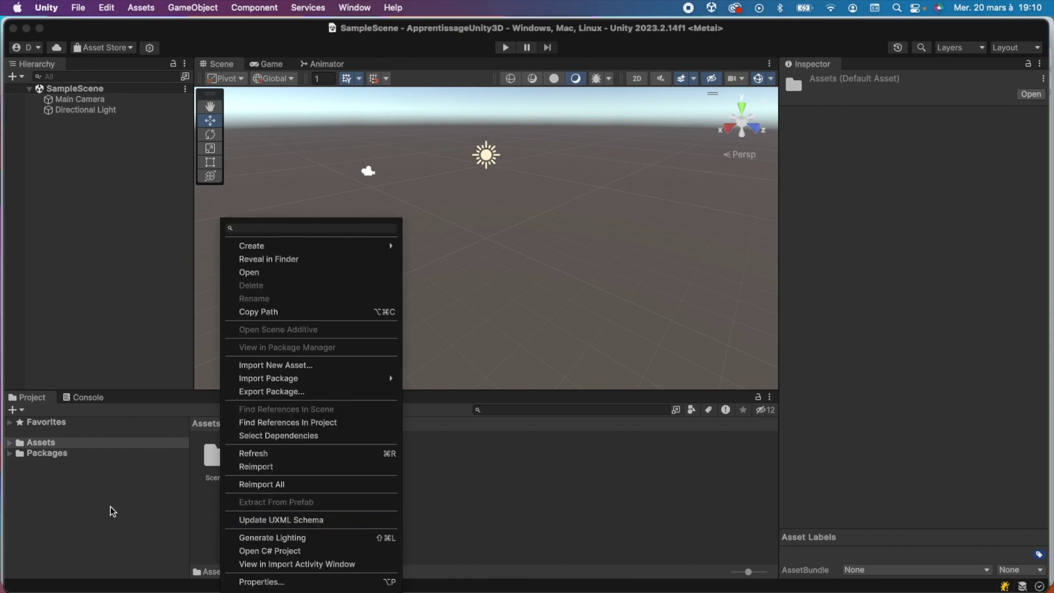
left_click(111, 506)
left_click(208, 502)
right_click(230, 505)
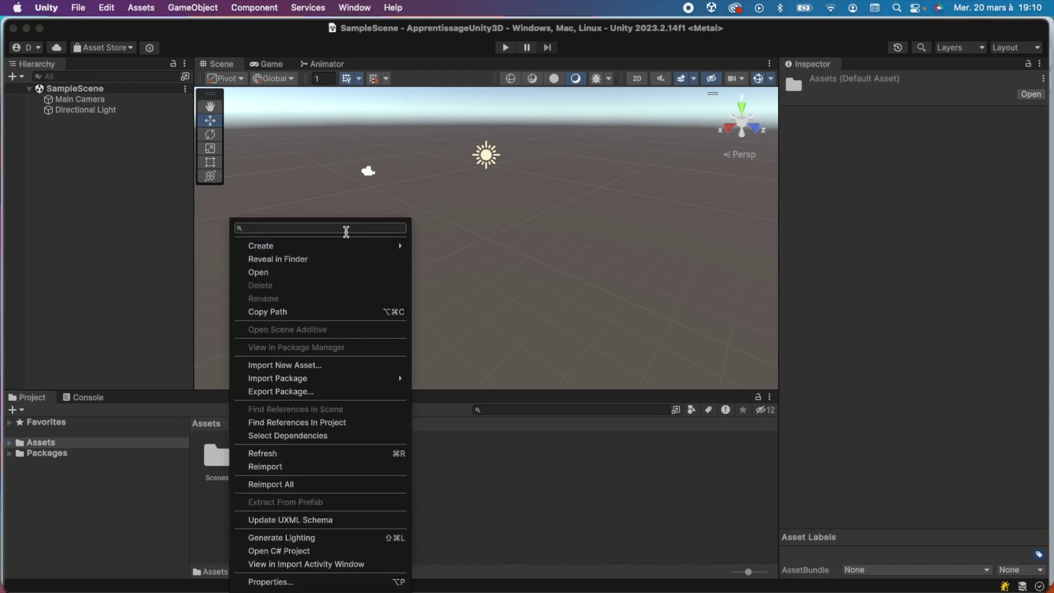
mouse_move(358, 251)
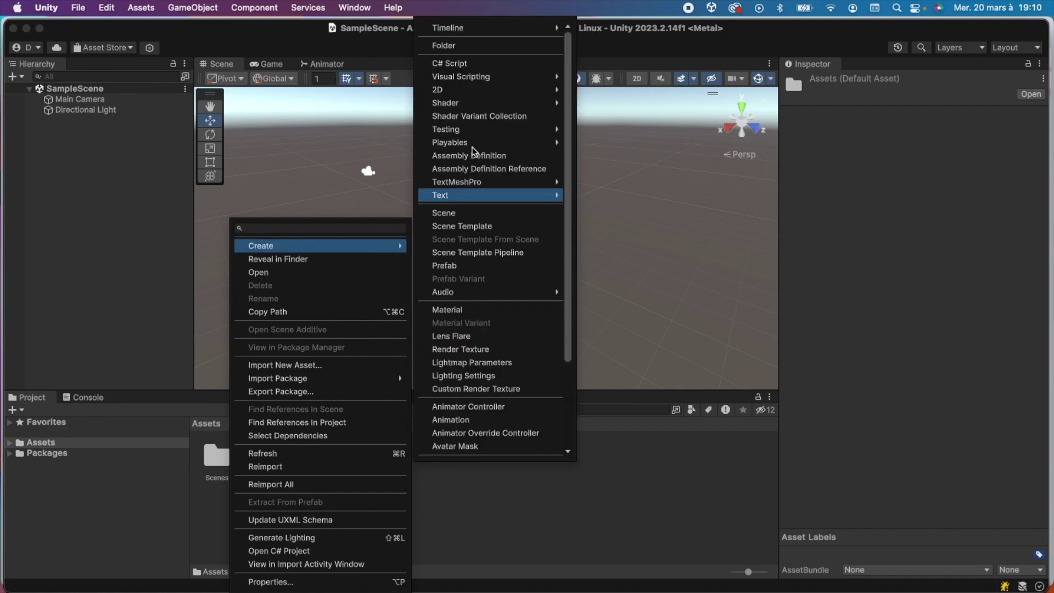
left_click(458, 44)
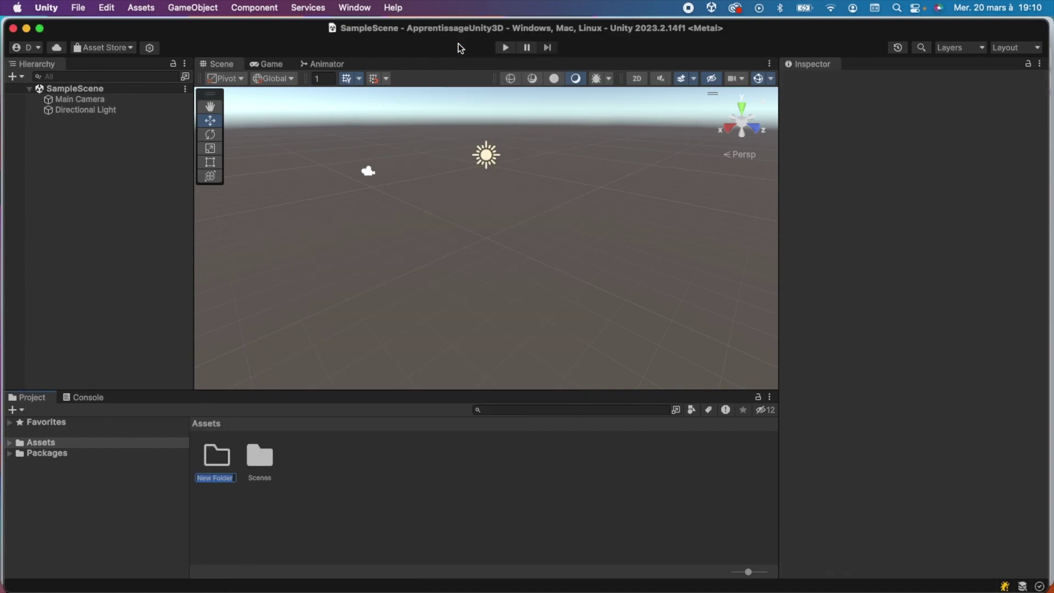
type("Scripts")
key("Return")
- Open the Scripts folder and create a C# script in it named MyFirstScriptInUnity
double_click(259, 461)
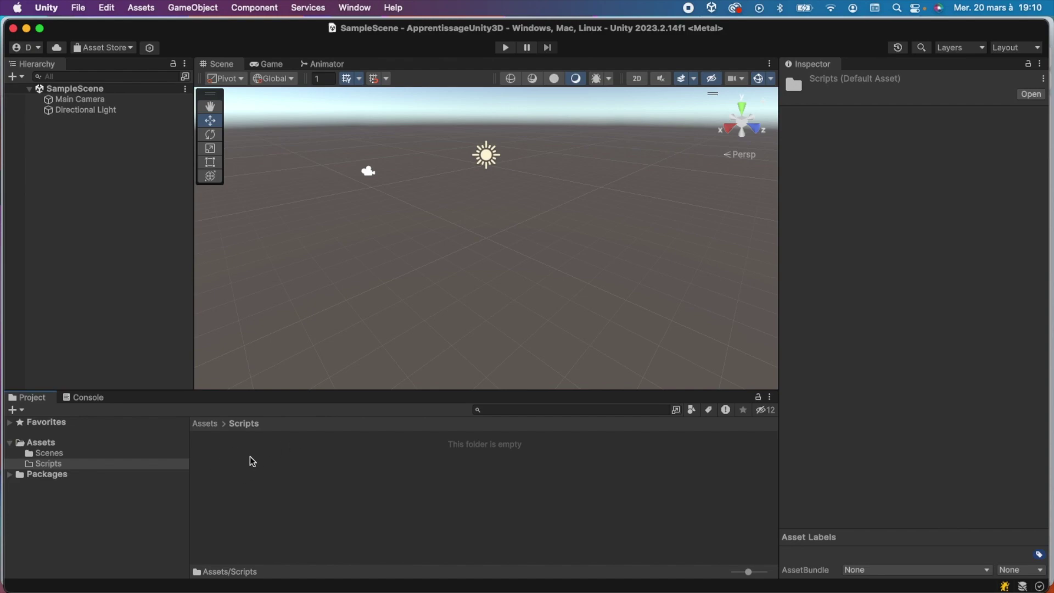
right_click(249, 461)
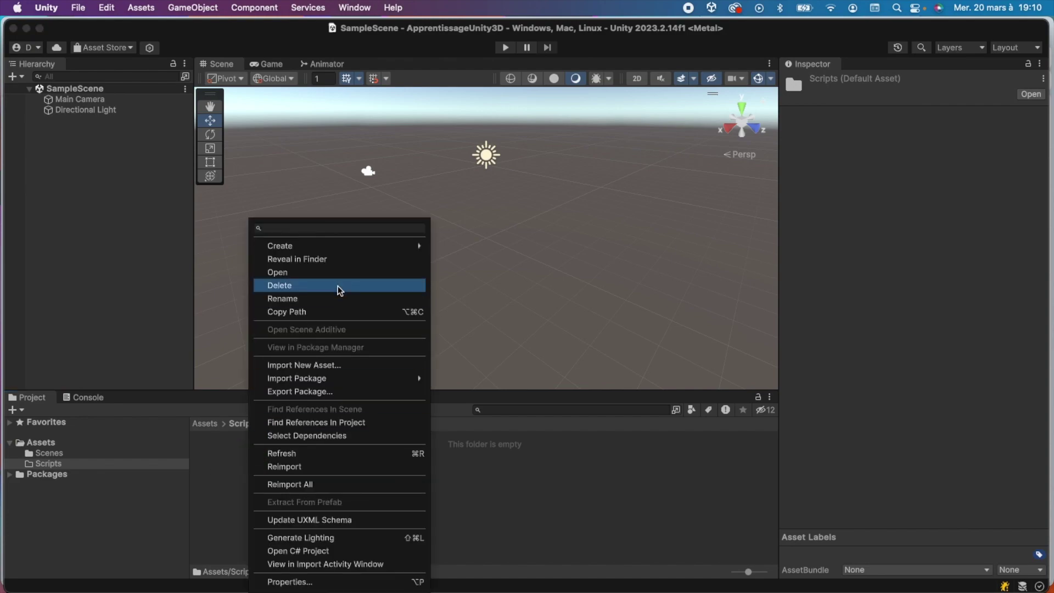
mouse_move(359, 246)
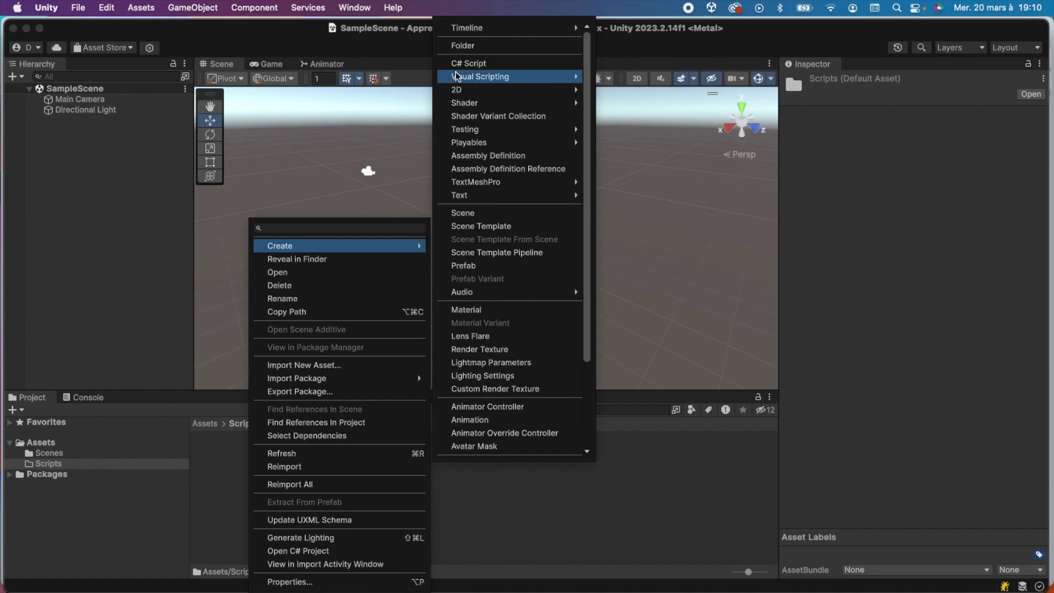
left_click(490, 64)
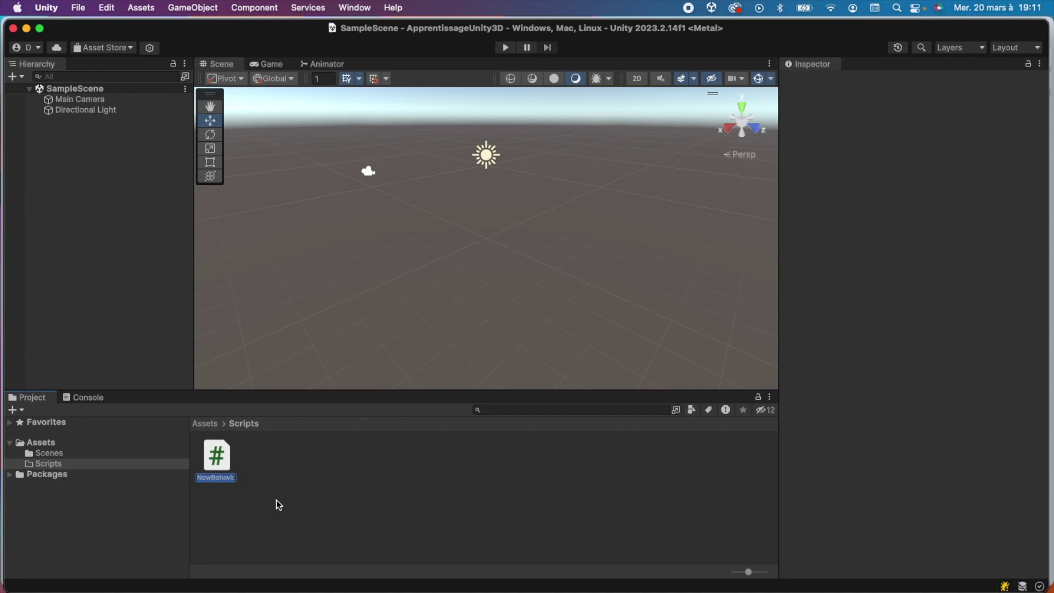
type("M")
type("yF")
type("irst")
type("Script")
type("In")
type("Unity")
key("BackSpace")
key("BackSpace")
key("BackSpace")
type("noty")
key("BackSpace")
key("BackSpace")
key("BackSpace")
type("ity")
left_click(262, 506)
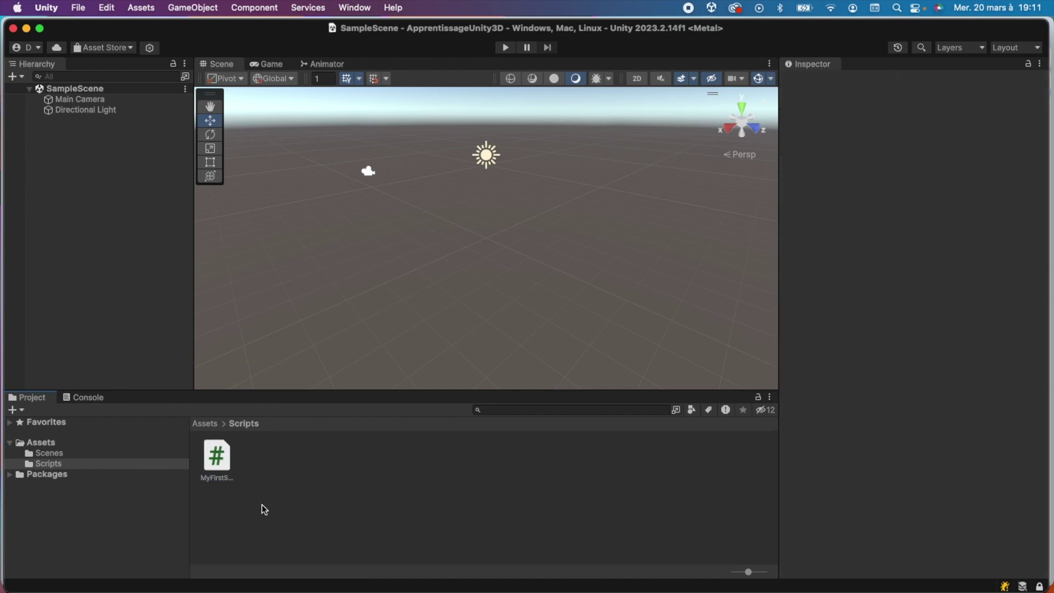
- Open the C# project from the MyFirstScriptInUnity asset and examine the script's Start and Update methods in Visual Studio
right_click(216, 460)
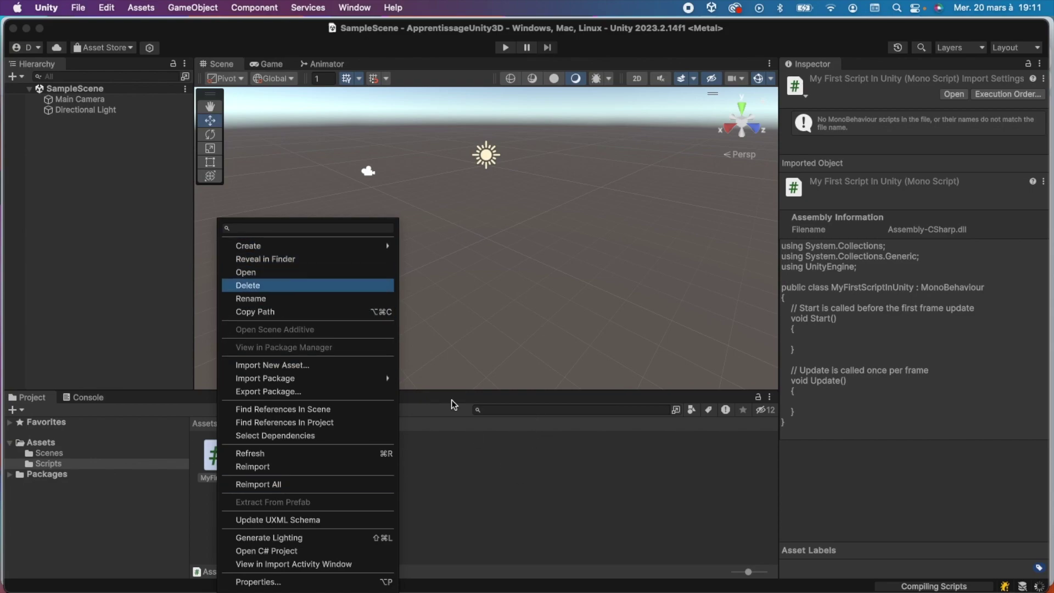
left_click(282, 550)
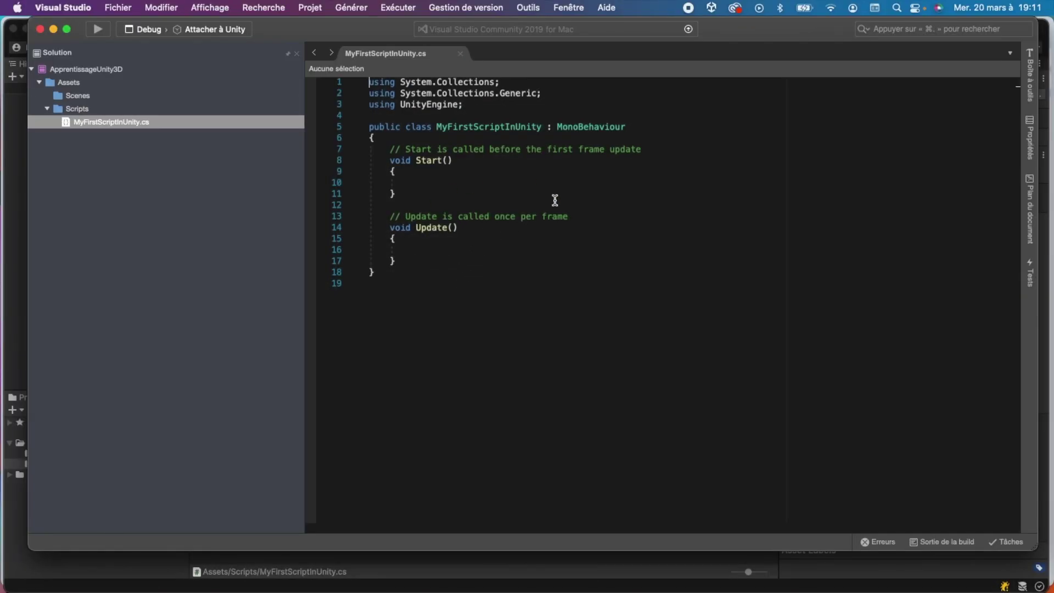
left_click_drag(385, 149, 428, 250)
left_click(452, 253)
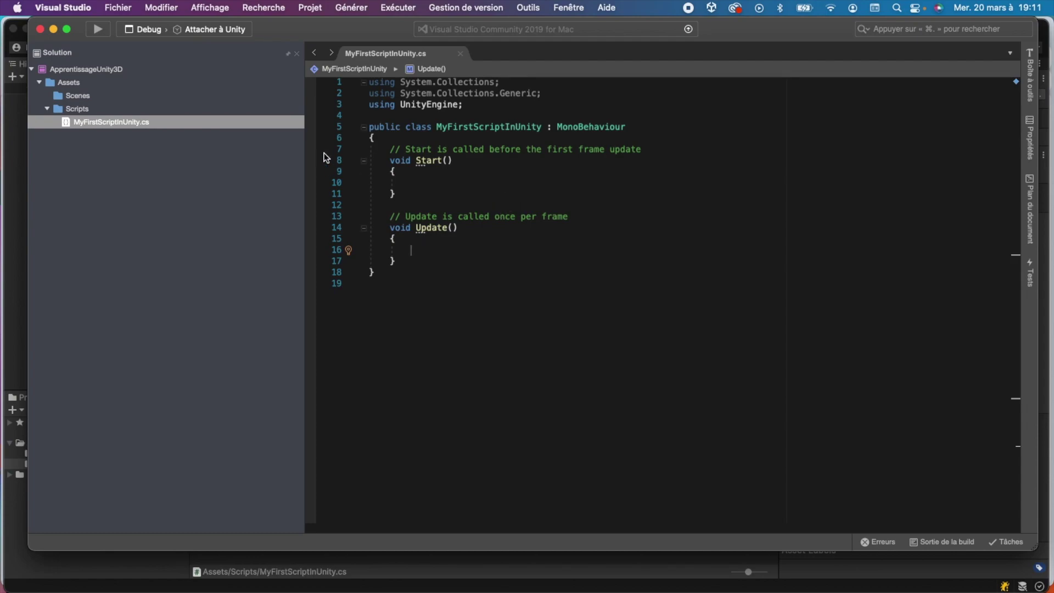
- Switch back to Unity and open MyFirstScriptInUnity directly from the Scripts folder
key("super+Tab")
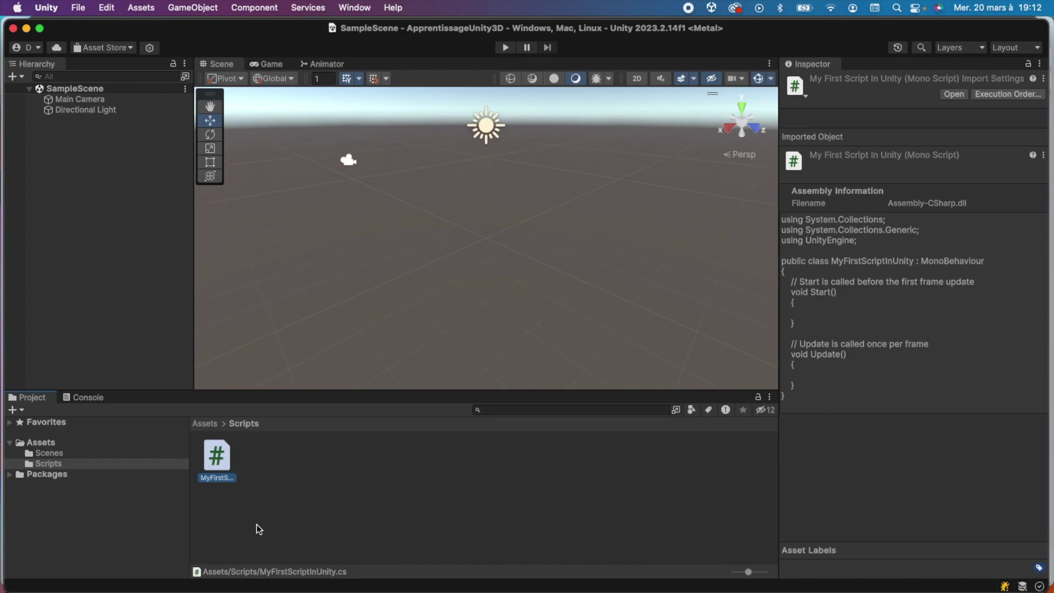
double_click(220, 463)
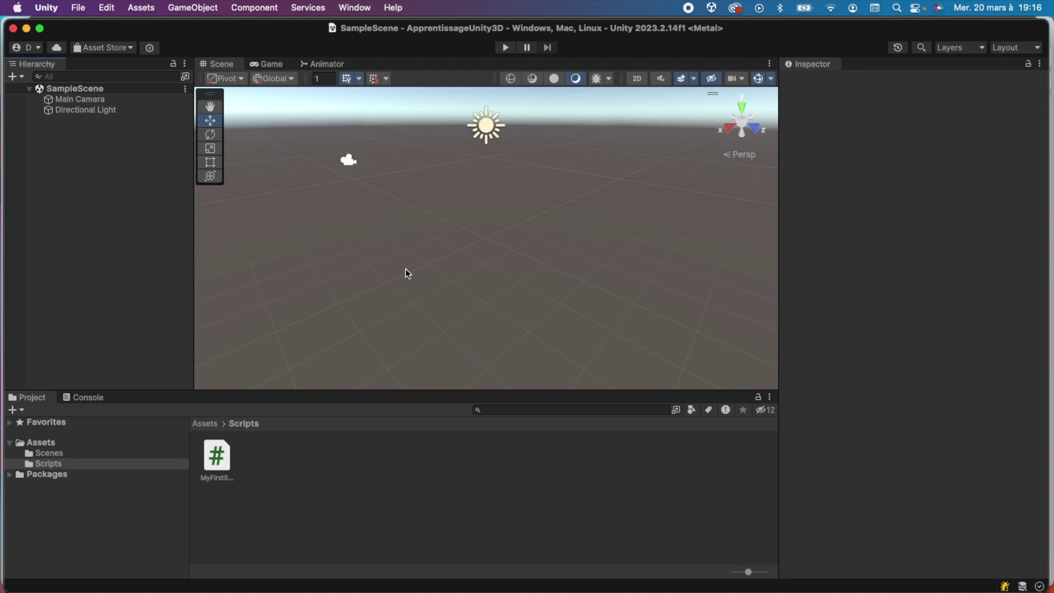
left_click_drag(591, 233, 480, 299, "alt")
left_click_drag(441, 228, 488, 149, "alt")
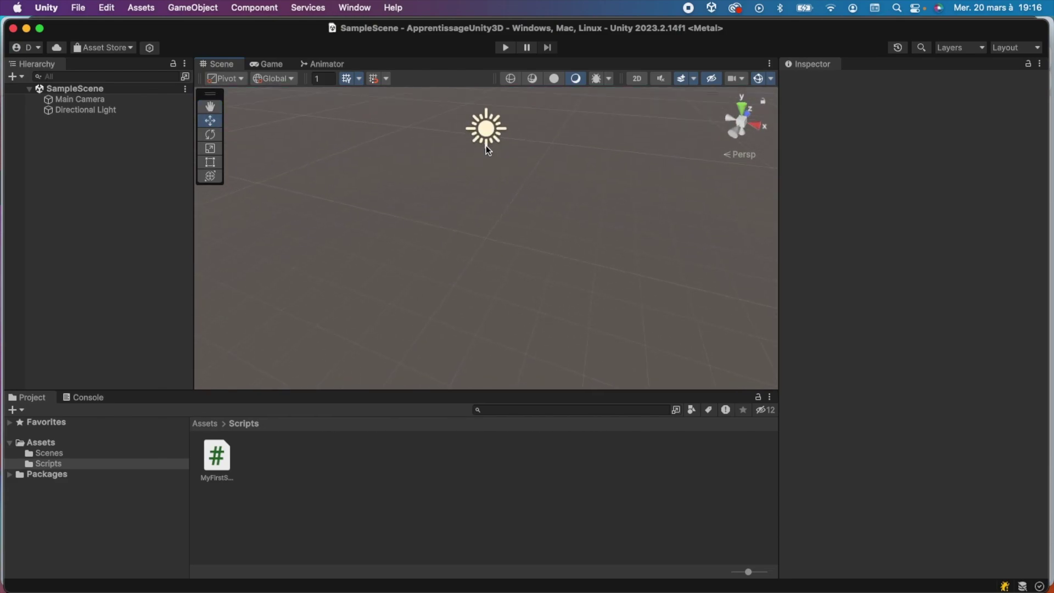